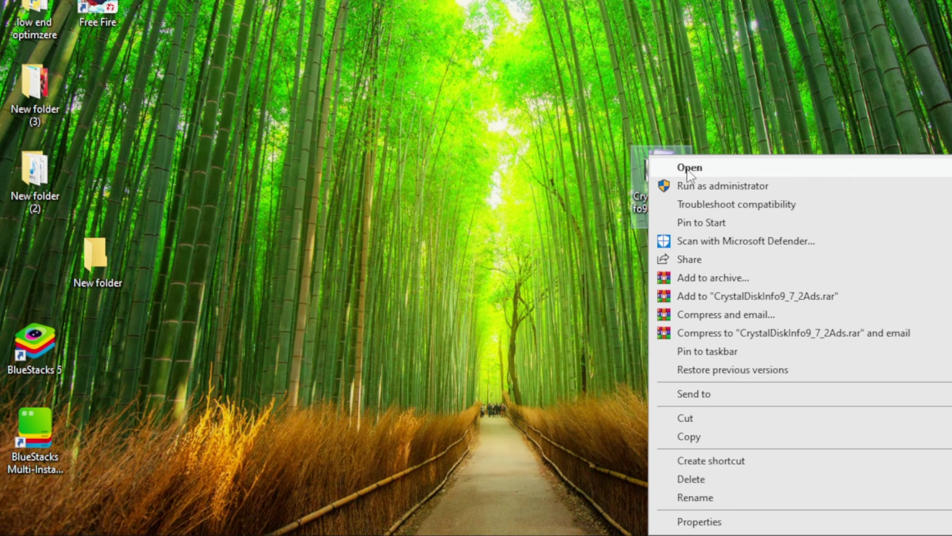
Step: Open the CrystalDiskInfo 9.7.2 installer from the desktop and accept its license agreement
click(680, 171)
click(529, 276)
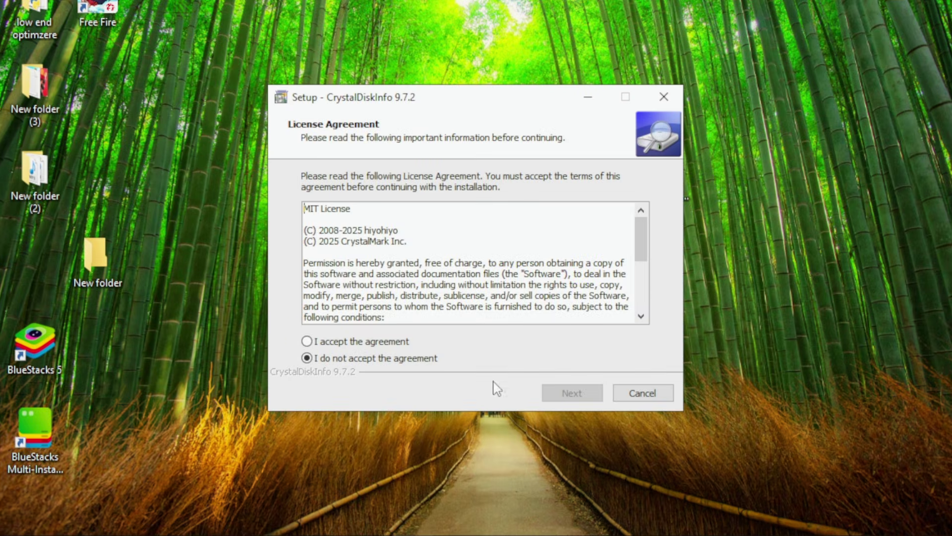
click(327, 343)
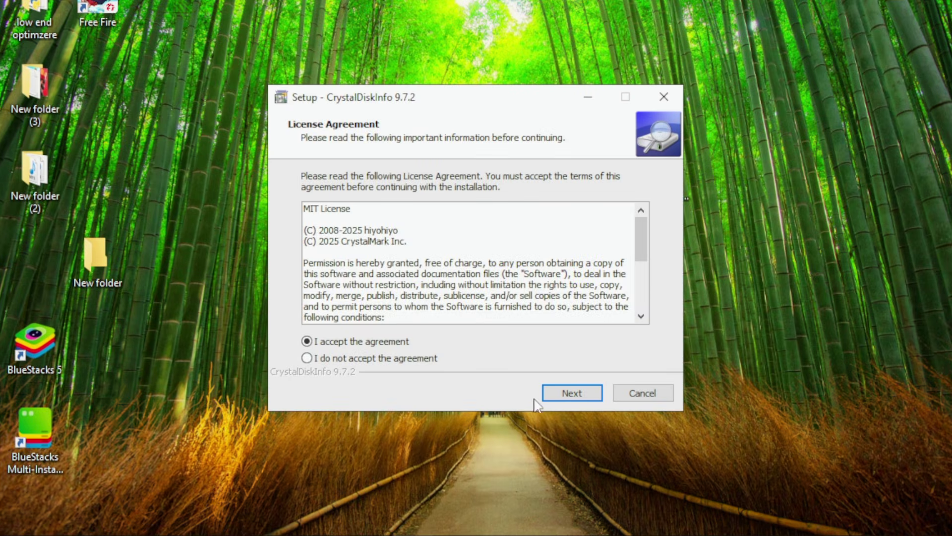
Step: Install CrystalDiskInfo with the default folders and desktop shortcut, and finish setup with the website visit turned off
click(565, 397)
click(566, 396)
click(568, 394)
click(569, 395)
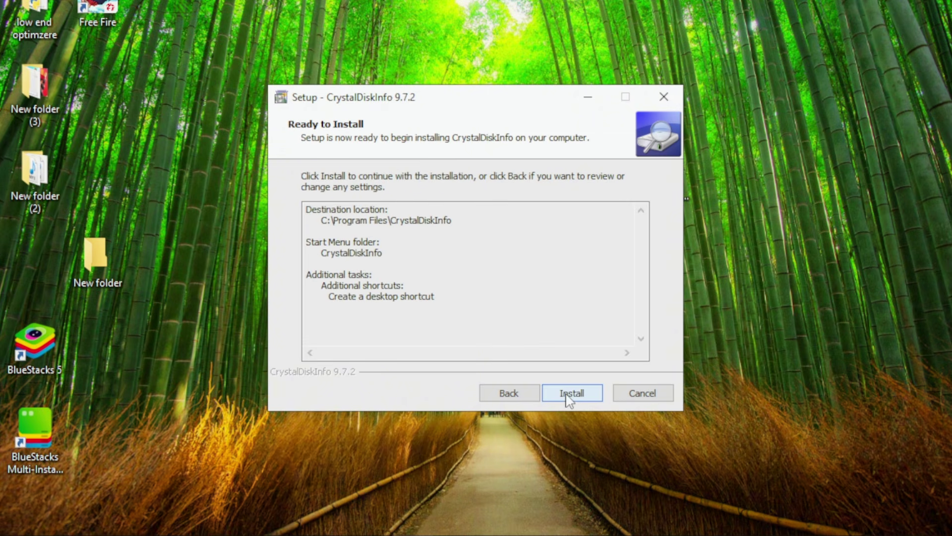
click(569, 394)
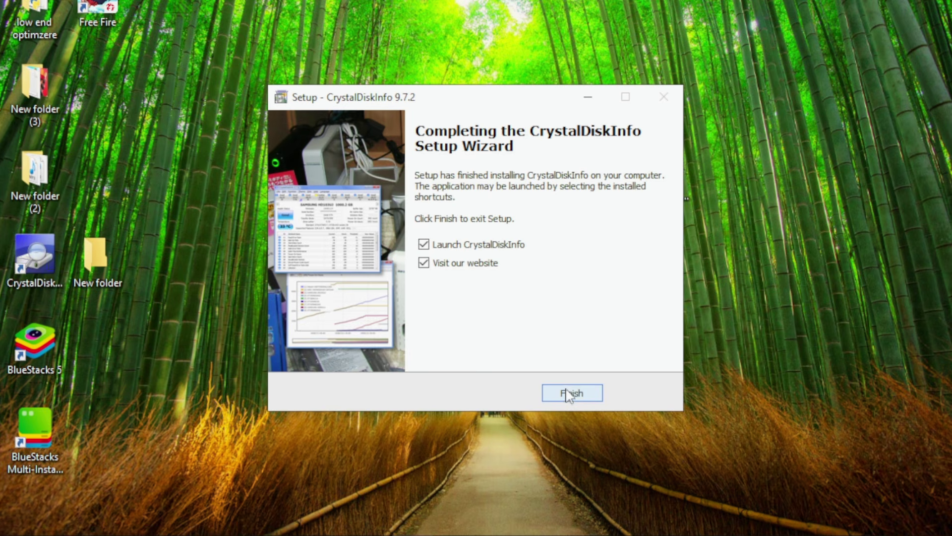
click(424, 263)
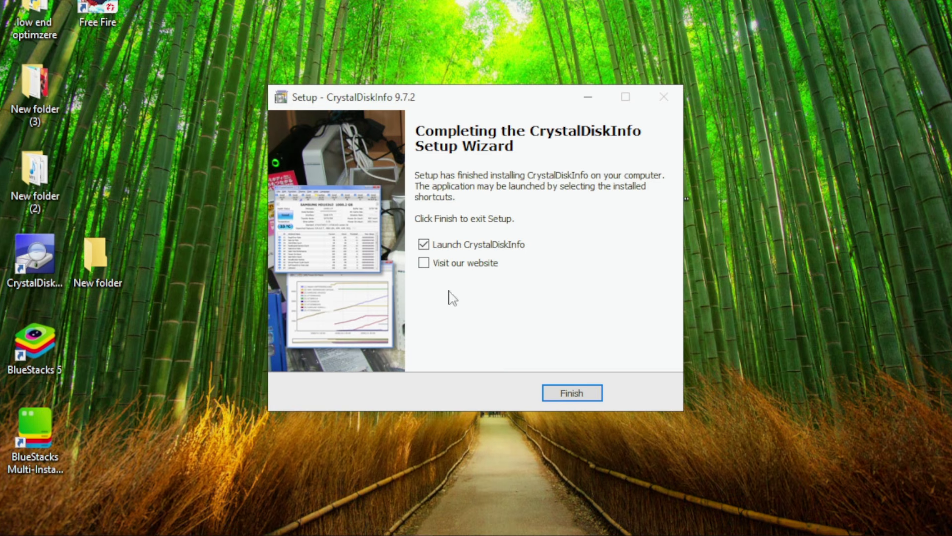
click(565, 394)
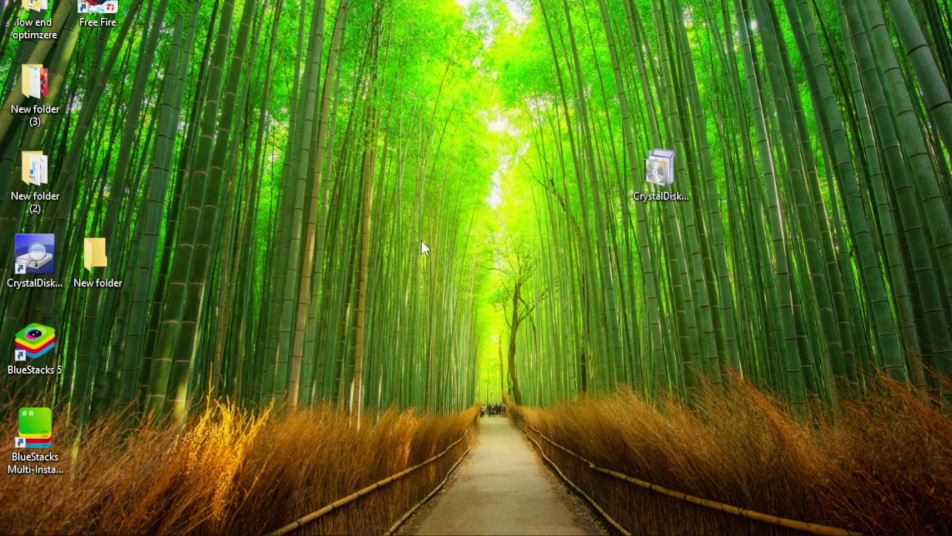
Step: Launch CrystalDiskInfo from its desktop shortcut
right_click(445, 284)
click(491, 335)
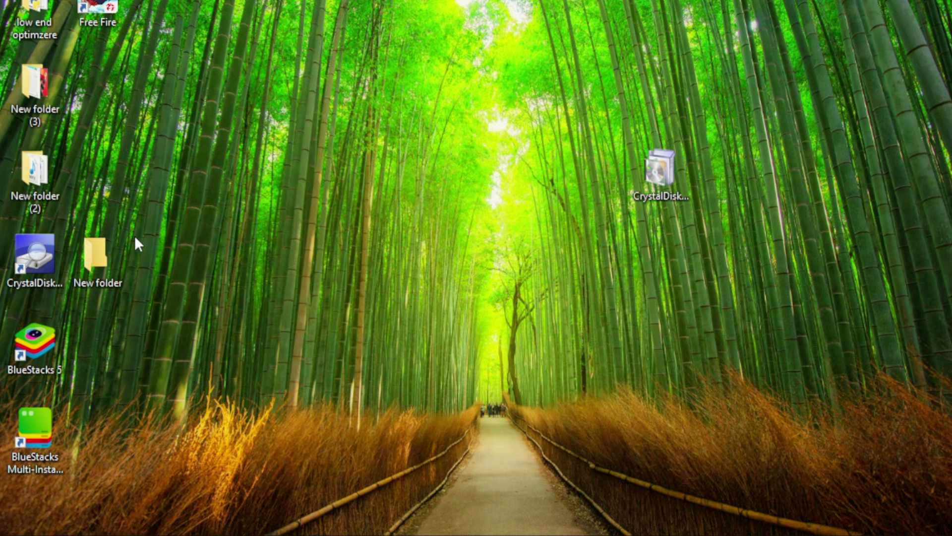
click(44, 258)
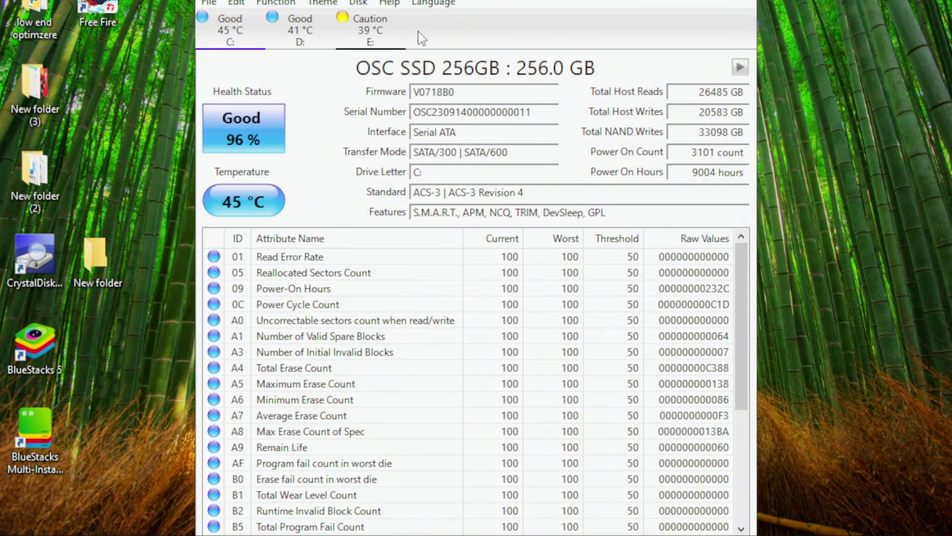
Step: Glance at drive D:, then examine drive C:'s model, health status and full S.M.A.R.T. attribute list
click(288, 30)
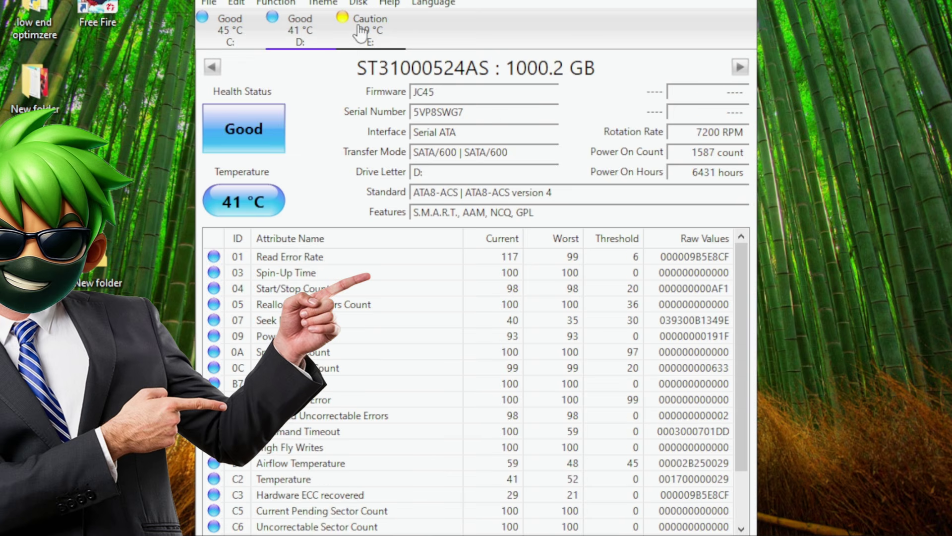
click(237, 31)
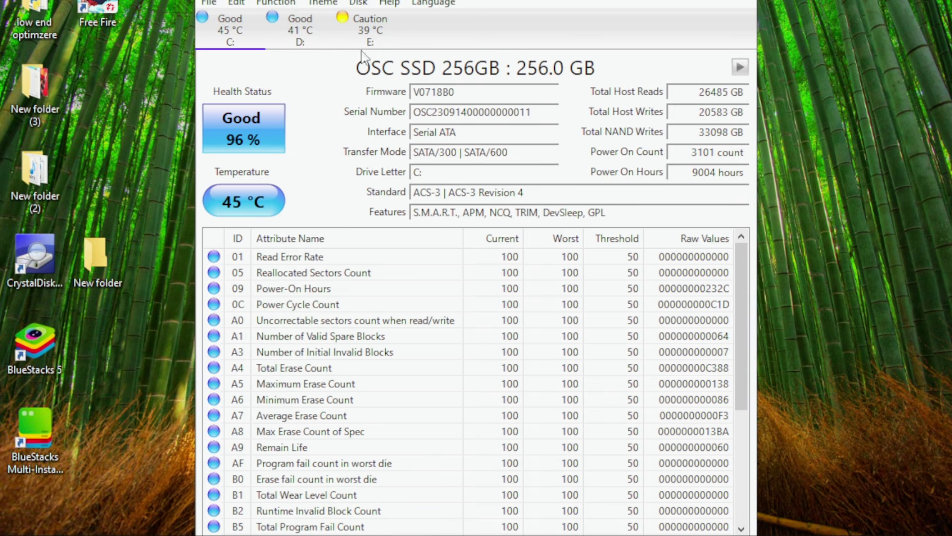
drag(362, 68, 470, 68)
click(301, 76)
scroll(747, 333, down, 1)
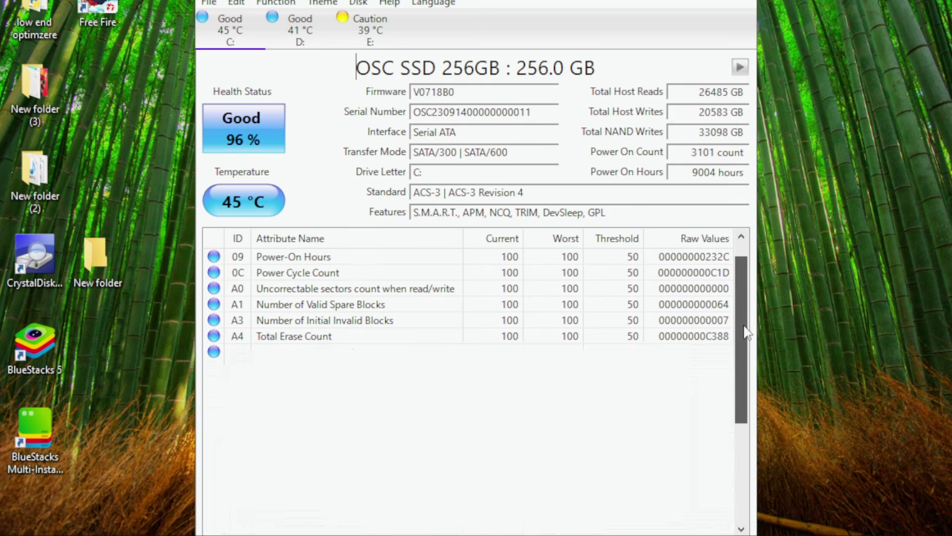
scroll(746, 334, down, 3)
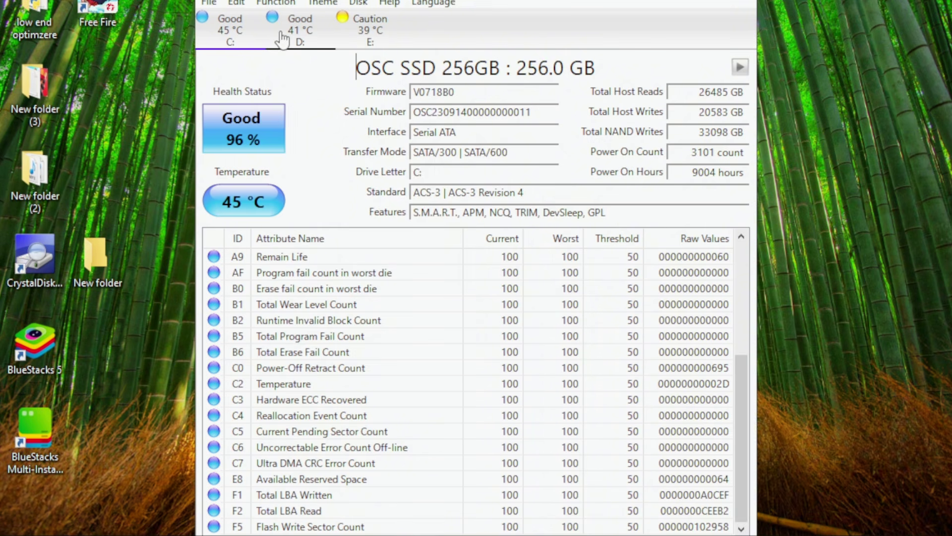
Step: Compare the health status, temperature and usage details of drives C:, D: and E:
click(296, 27)
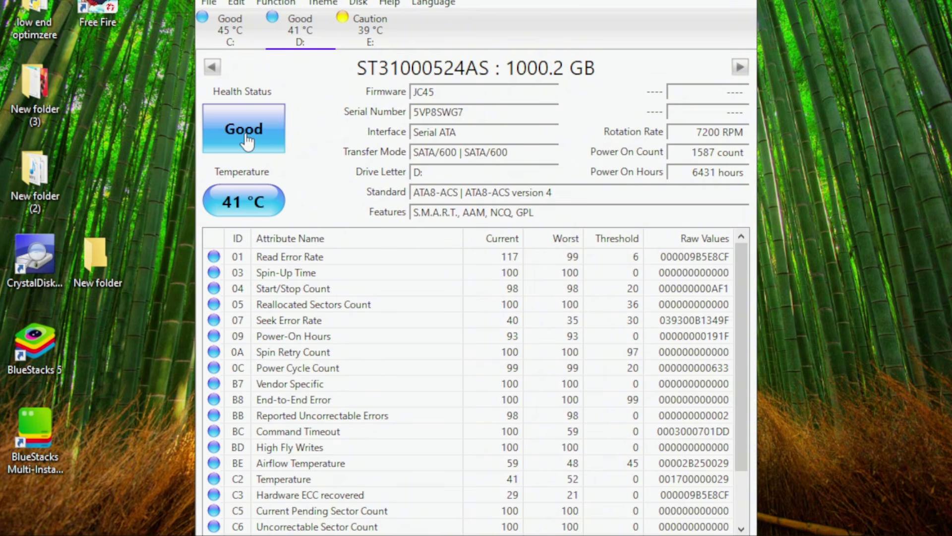
click(235, 27)
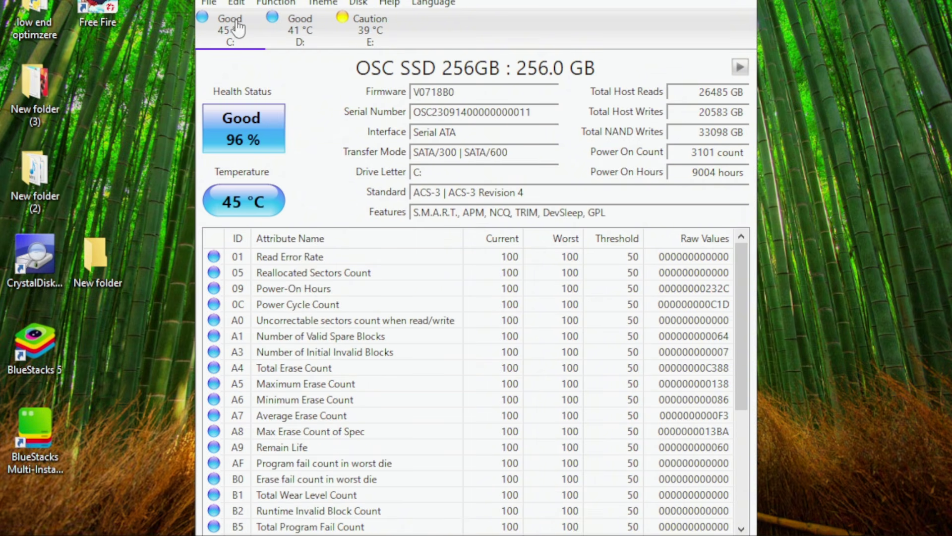
click(292, 31)
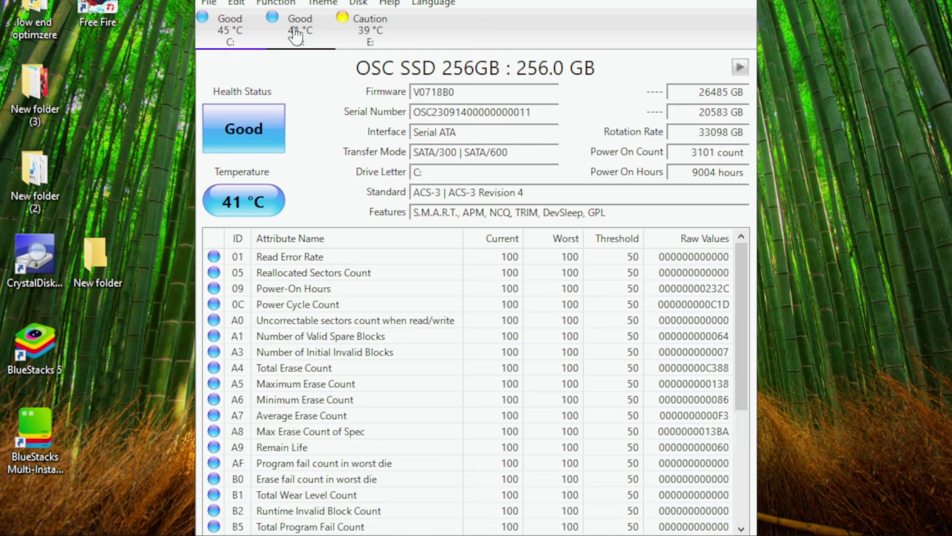
click(355, 35)
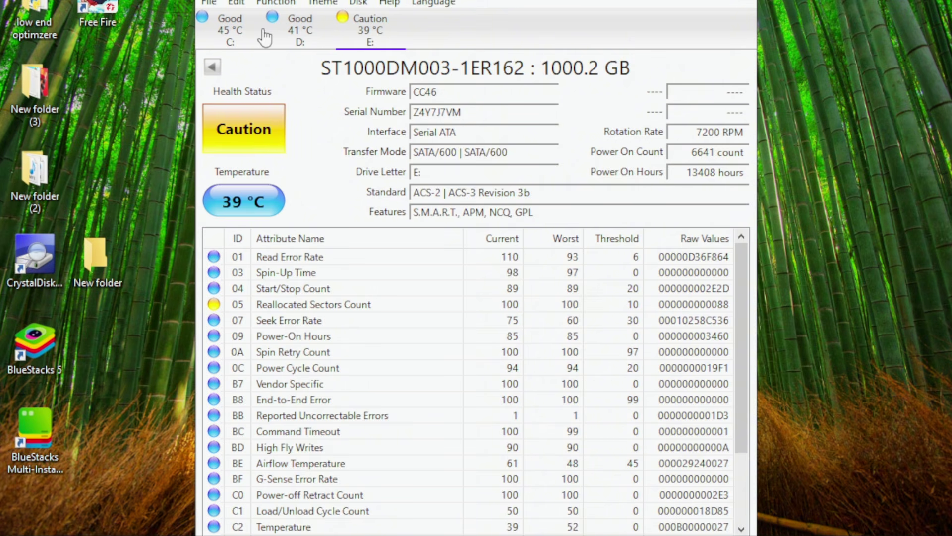
click(247, 35)
click(309, 36)
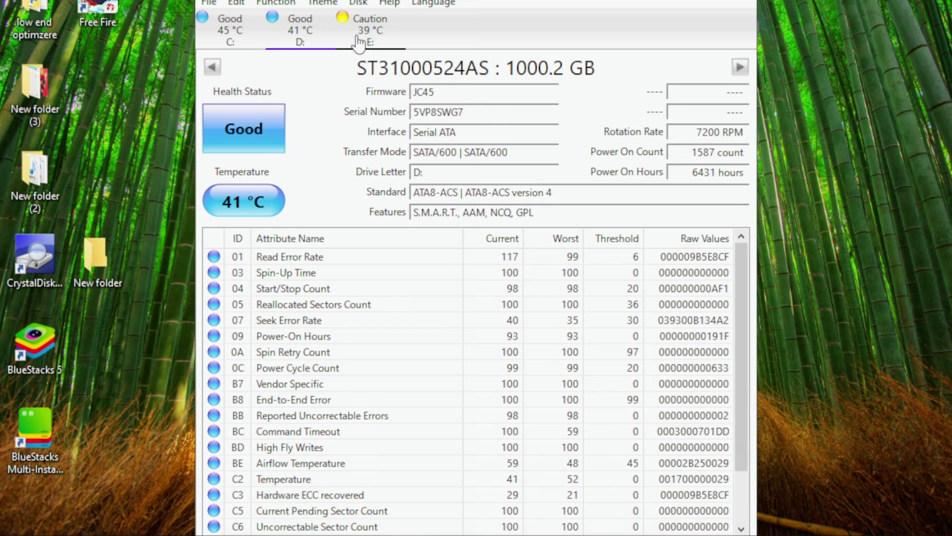
click(246, 37)
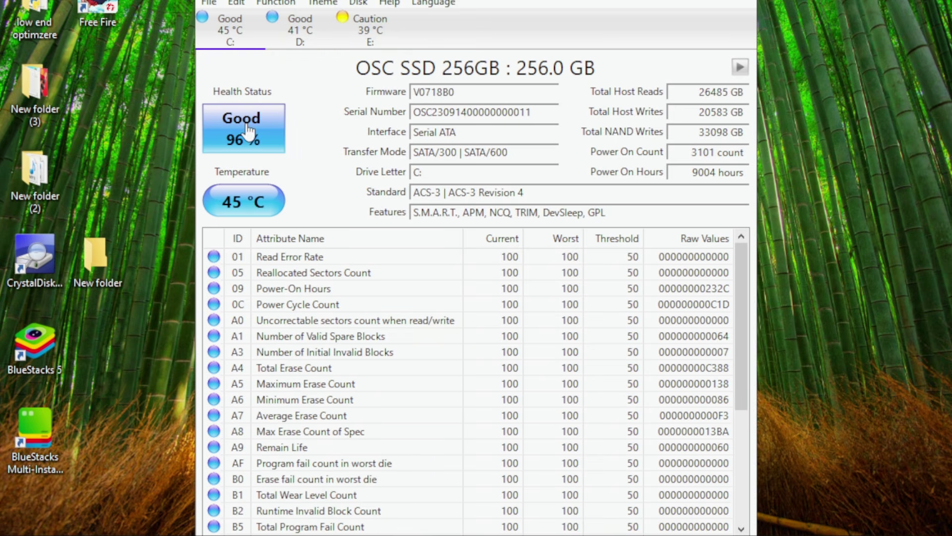
click(304, 36)
Step: View the health status caution thresholds for drive E: and close the settings without applying changes
click(370, 30)
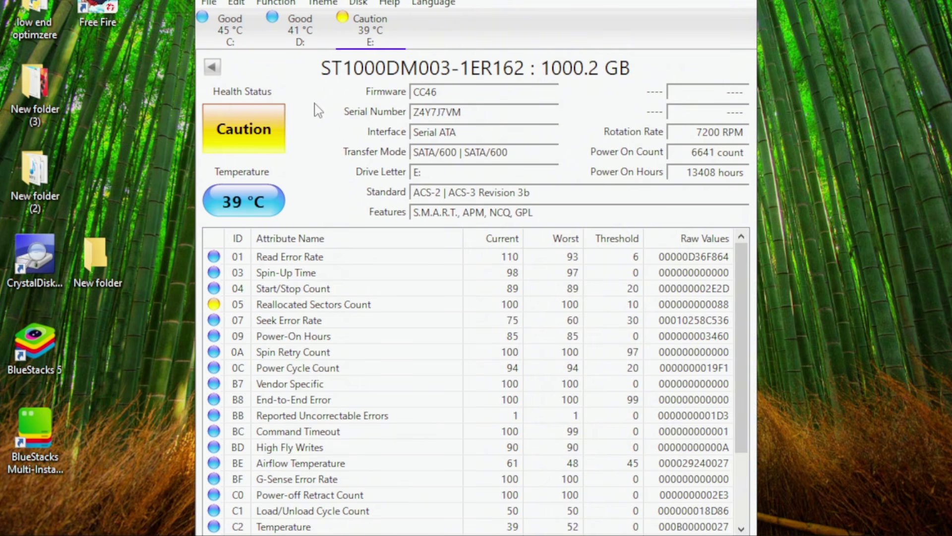
click(273, 138)
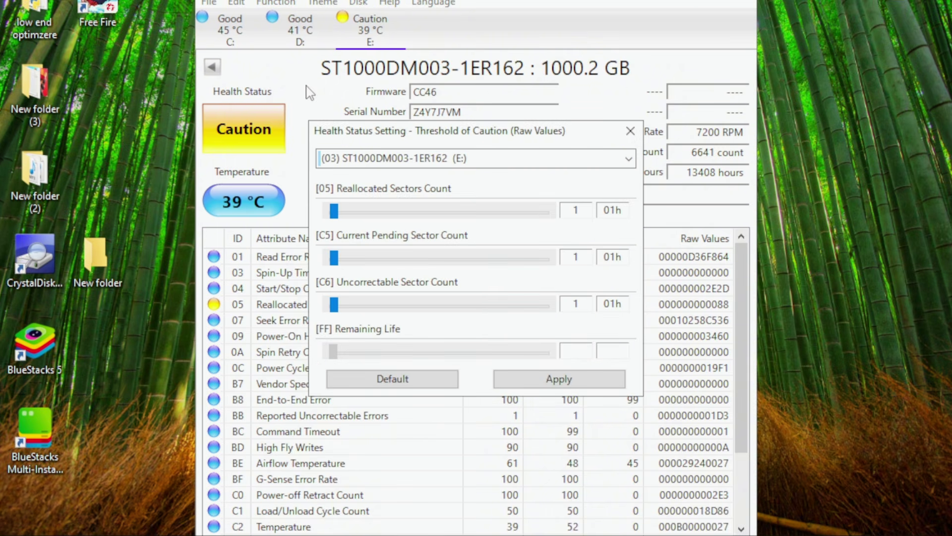
click(638, 141)
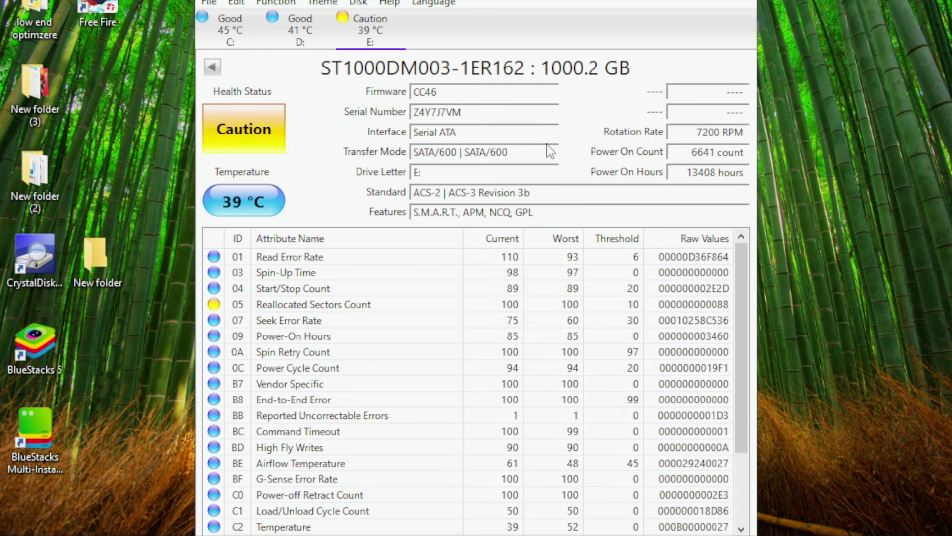
Step: Review the health and temperature of drives C: and D: again, reading C:'s attribute list to its end
click(227, 45)
click(288, 37)
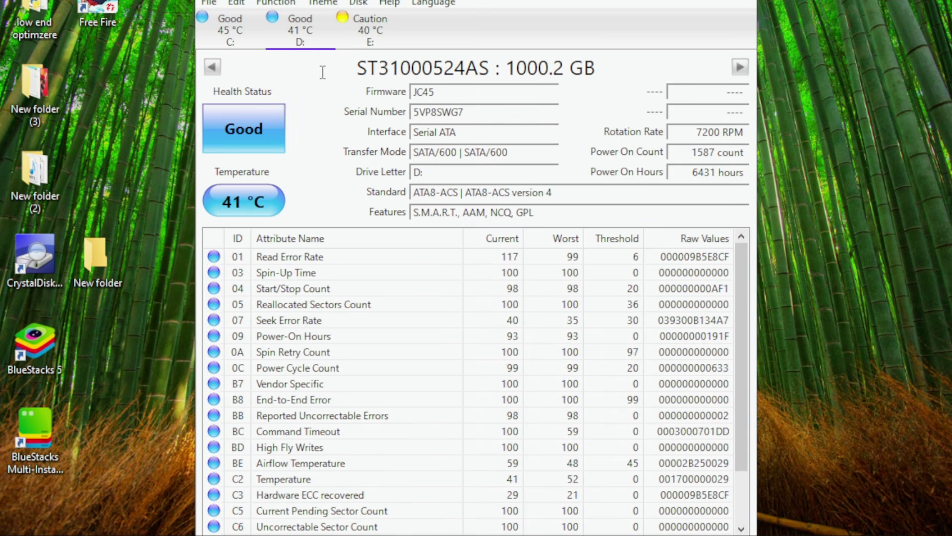
key(alt+F4)
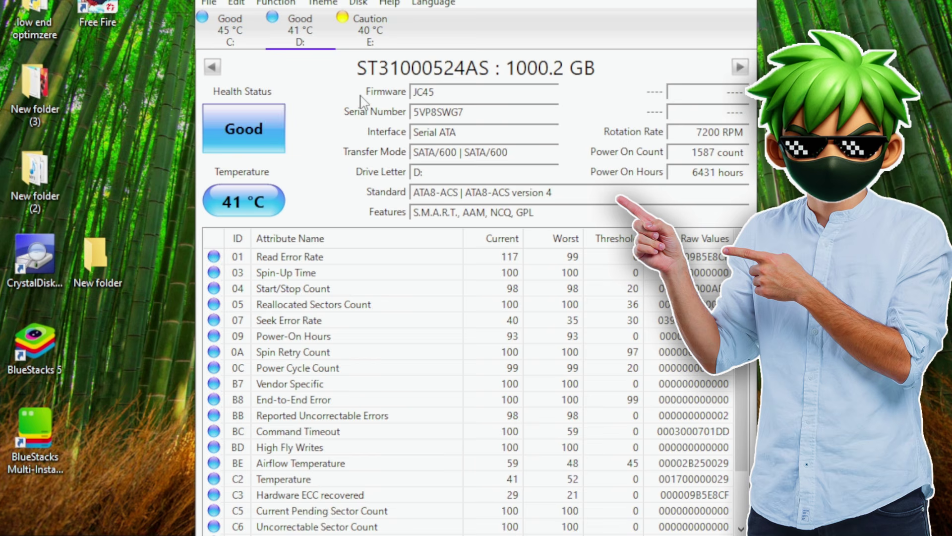
click(231, 33)
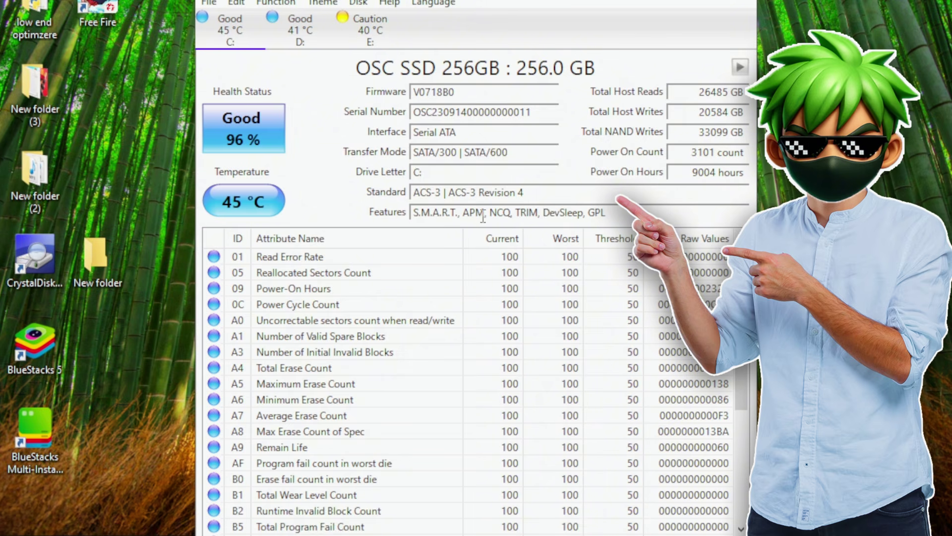
drag(741, 342, 729, 492)
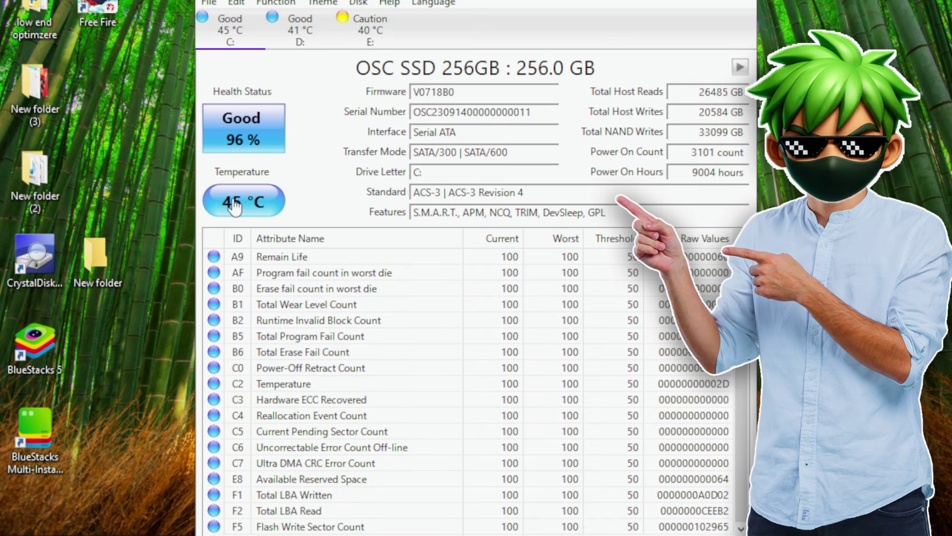
click(296, 34)
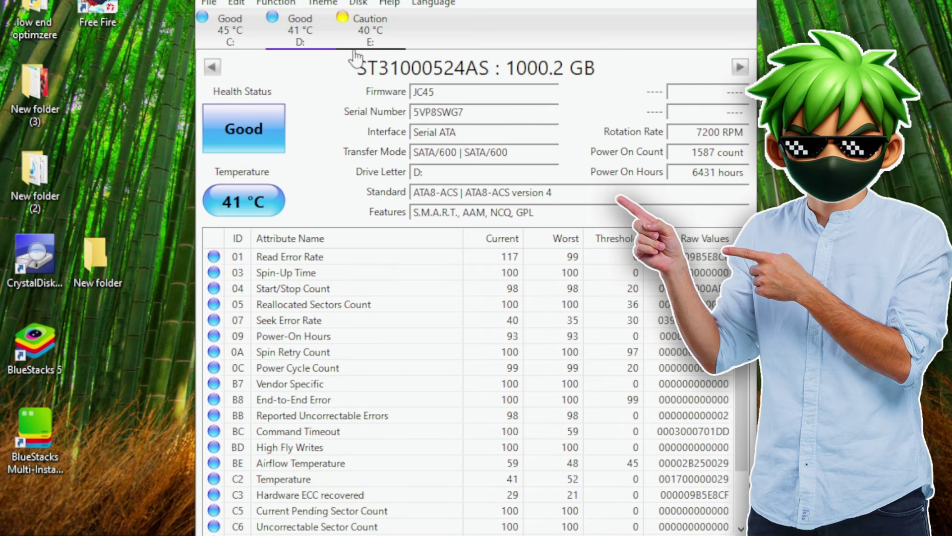